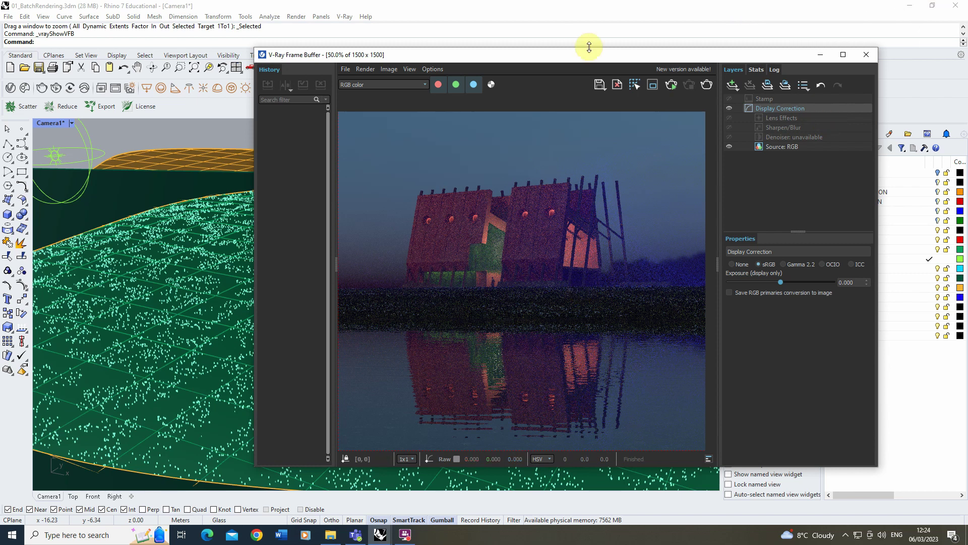
- Close the V-Ray Frame Buffer window showing the finished Camera1 render
{"action": "left_click", "coordinate": [820, 55]}
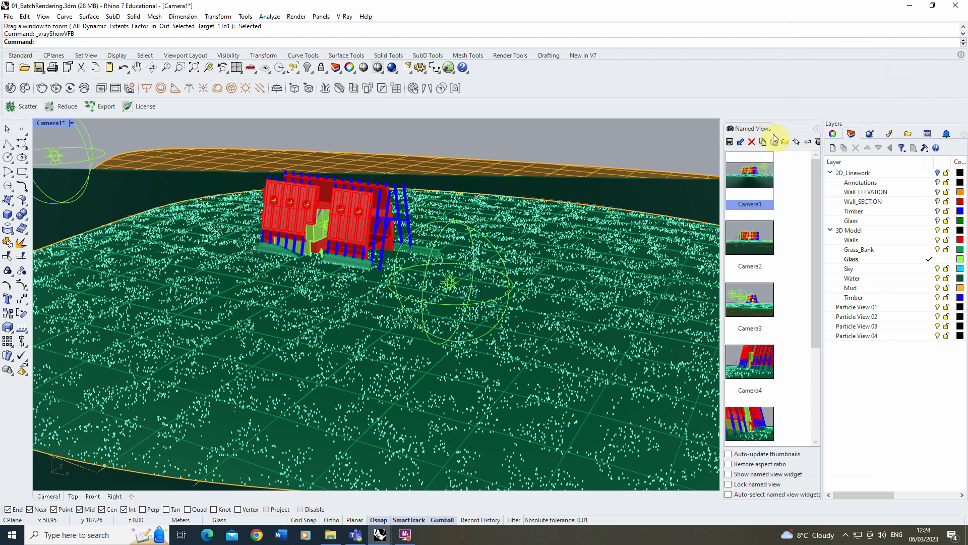
- Orbit the viewport round to a close frontal view of the house
{"action": "left_click", "coordinate": [43, 17]}
{"action": "mouse_move", "coordinate": [65, 113]}
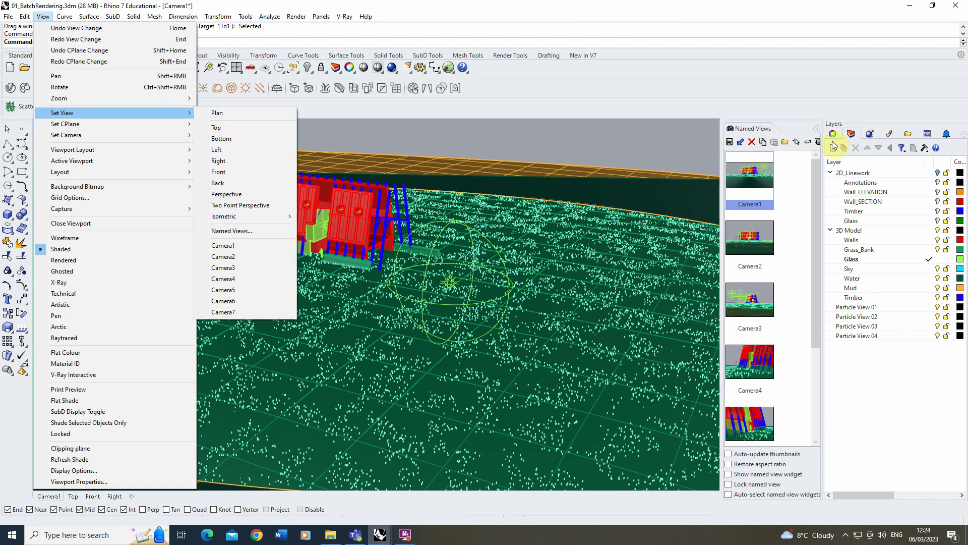
{"action": "left_click", "coordinate": [811, 190]}
{"action": "left_click_drag", "start_coordinate": [814, 196], "coordinate": [819, 285]}
{"action": "right_click_drag", "start_coordinate": [414, 302], "coordinate": [385, 220]}
{"action": "right_click_drag", "start_coordinate": [458, 217], "coordinate": [112, 249]}
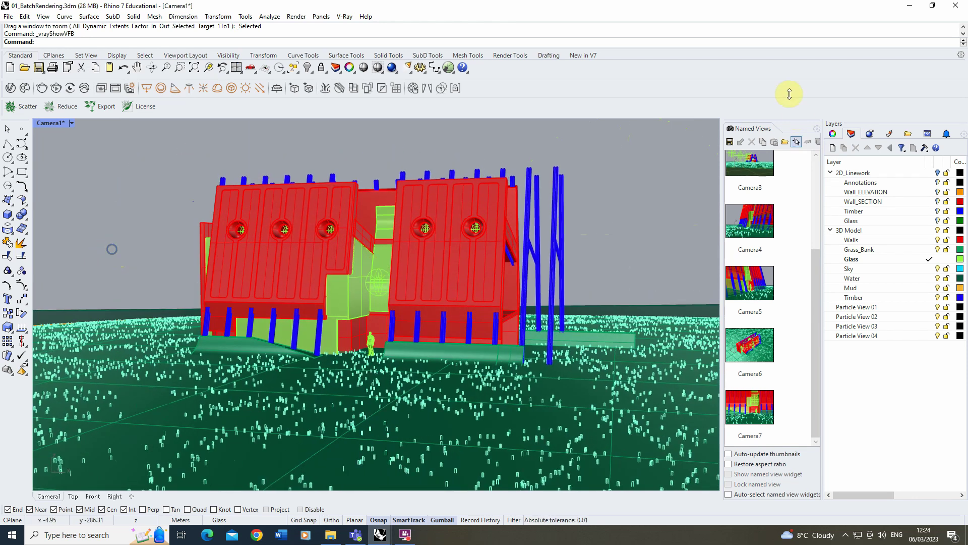
- Save this view in the Named Views panel as Camera8
{"action": "left_click", "coordinate": [731, 143]}
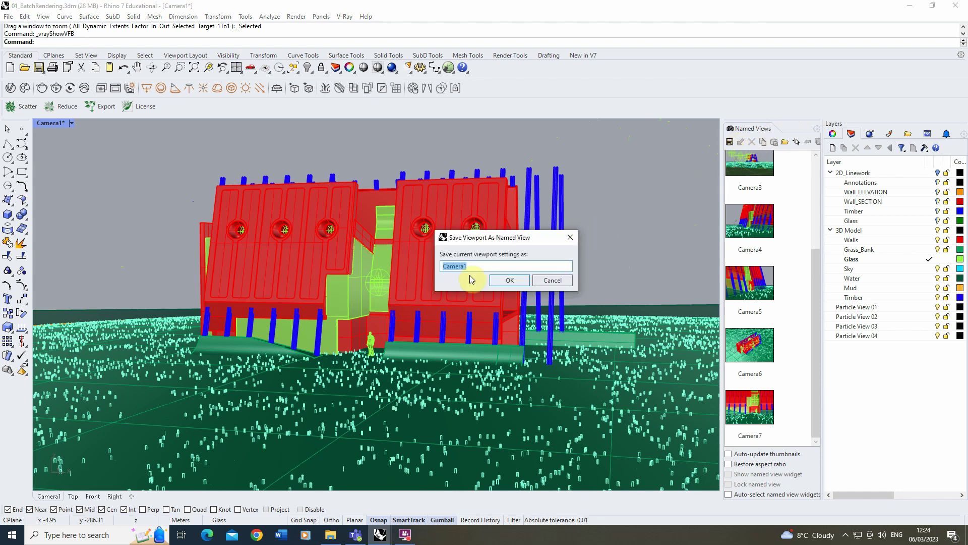
{"action": "type", "text": "8"}
{"action": "left_click", "coordinate": [510, 280]}
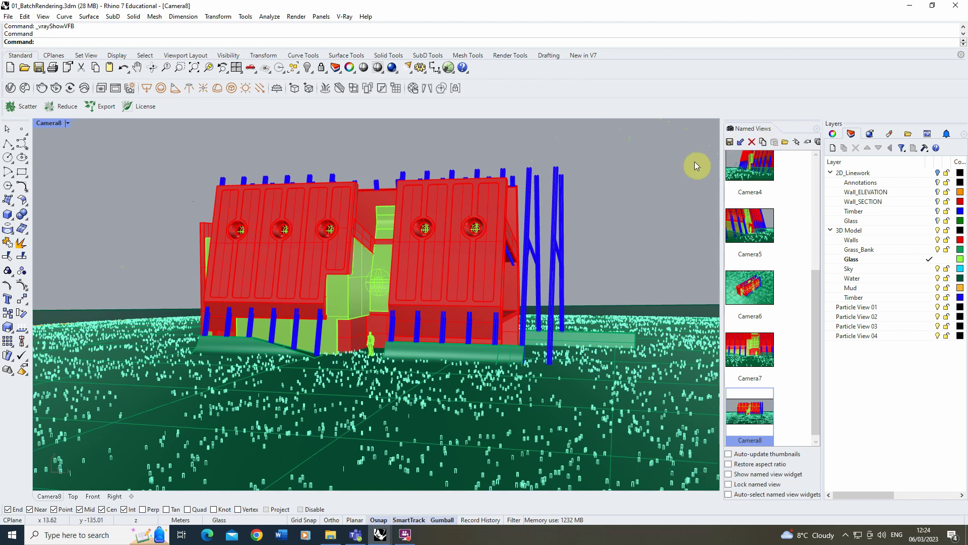
{"action": "scroll", "coordinate": [815, 292], "scroll_direction": "up", "scroll_amount": 3}
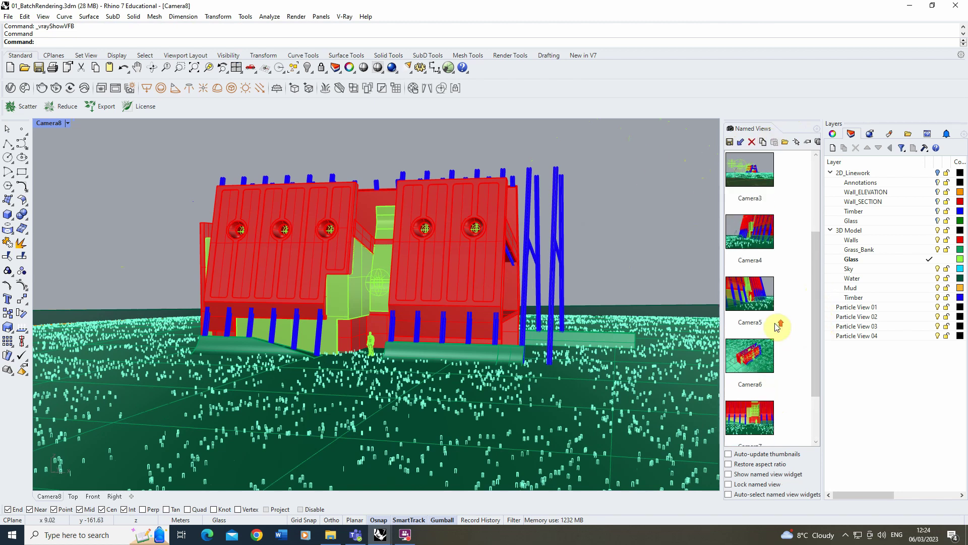
{"action": "scroll", "coordinate": [746, 182], "scroll_direction": "up", "scroll_amount": 5}
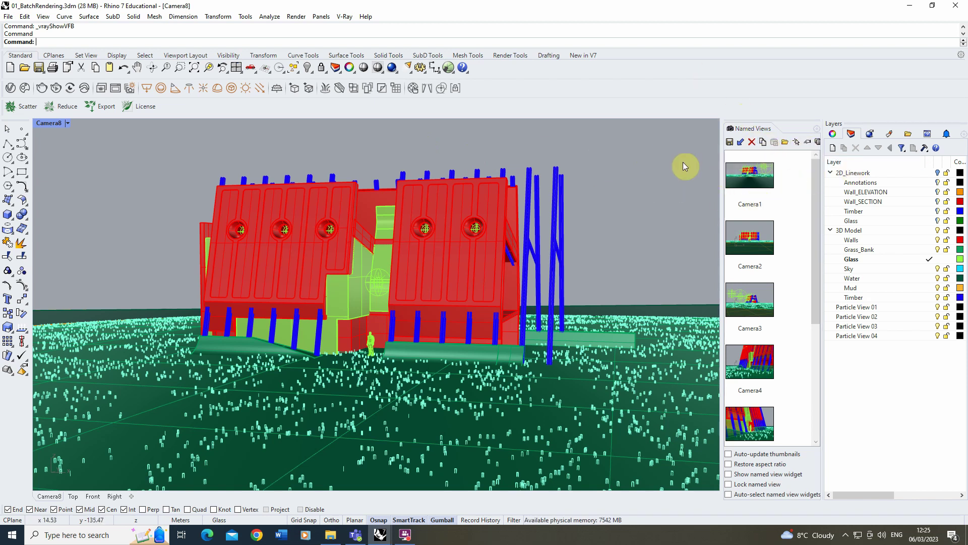
{"action": "scroll", "coordinate": [772, 386], "scroll_direction": "down", "scroll_amount": 3}
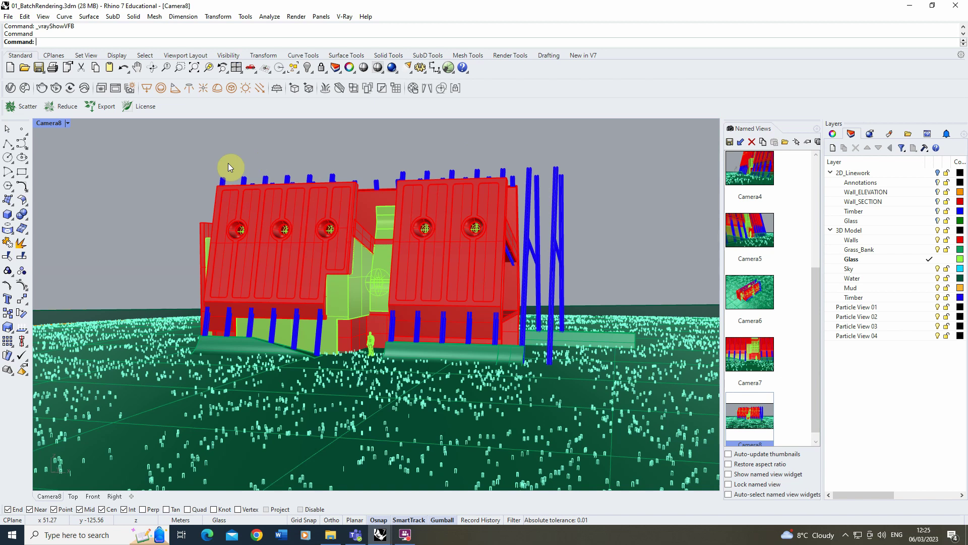
- Open V-Ray Batch Render and delete the old file entry from the job list
{"action": "left_click", "coordinate": [103, 88]}
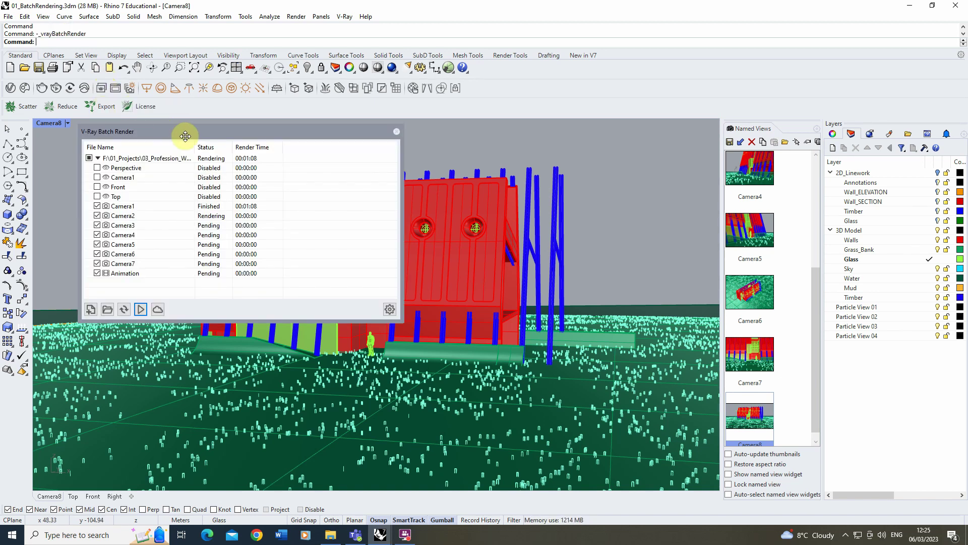
{"action": "left_click", "coordinate": [163, 130]}
{"action": "left_click_drag", "start_coordinate": [162, 130], "coordinate": [158, 120]}
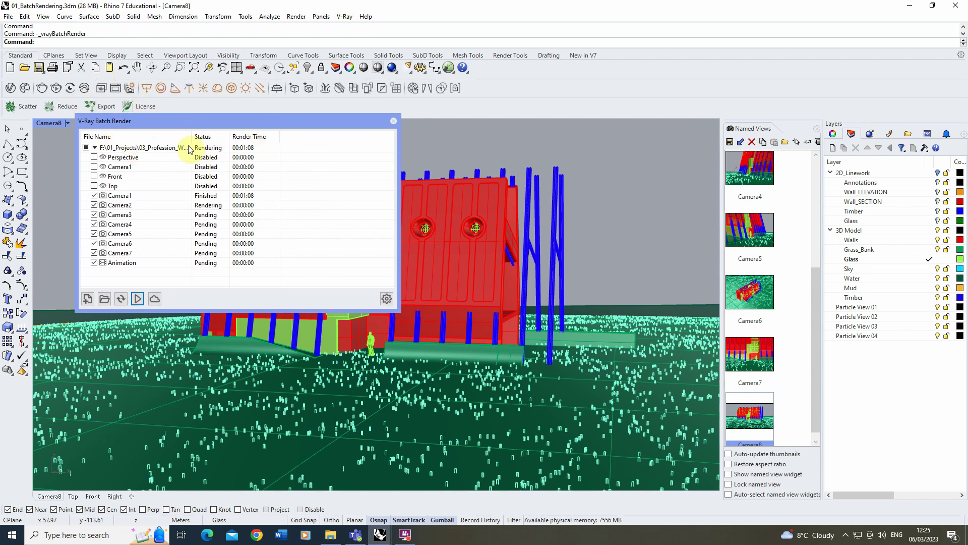
{"action": "right_click", "coordinate": [131, 147]}
{"action": "left_click", "coordinate": [161, 192]}
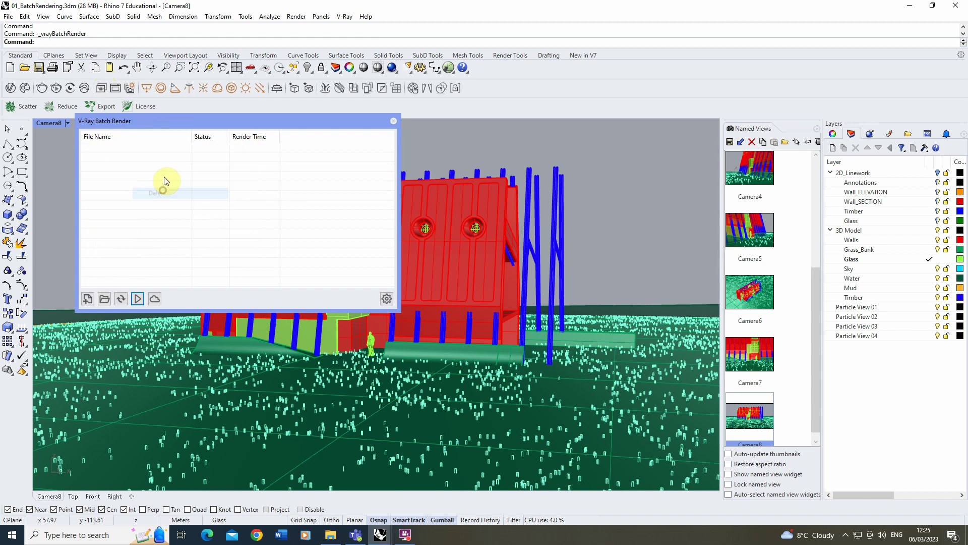
{"action": "left_click_drag", "start_coordinate": [131, 121], "coordinate": [122, 151]}
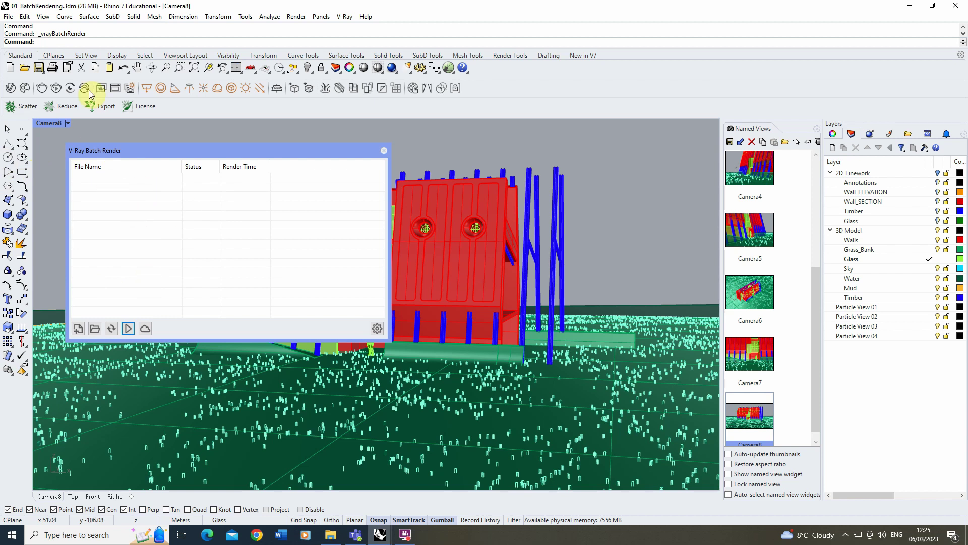
- Save the model and add it with all its views to the batch list
{"action": "left_click", "coordinate": [8, 16]}
{"action": "left_click", "coordinate": [20, 50]}
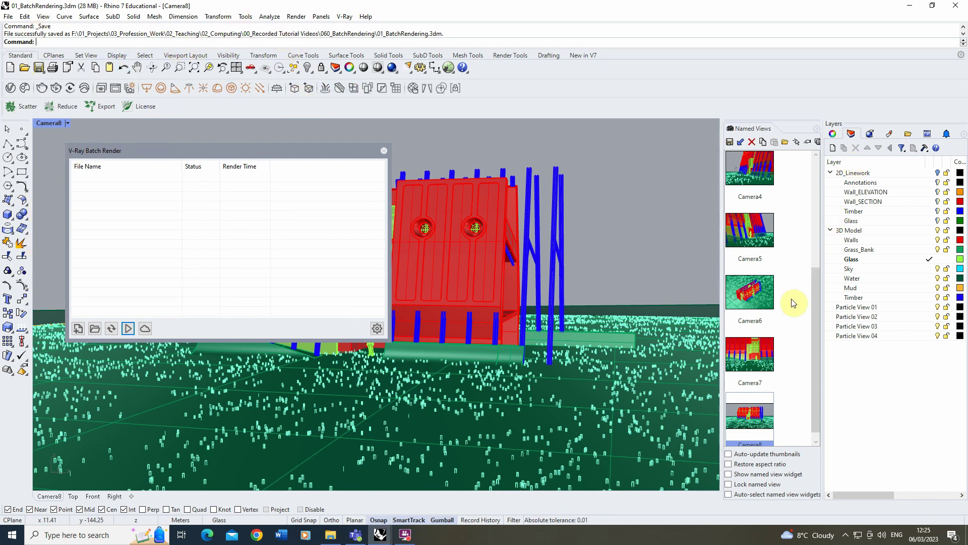
{"action": "scroll", "coordinate": [816, 302], "scroll_direction": "down", "scroll_amount": 1}
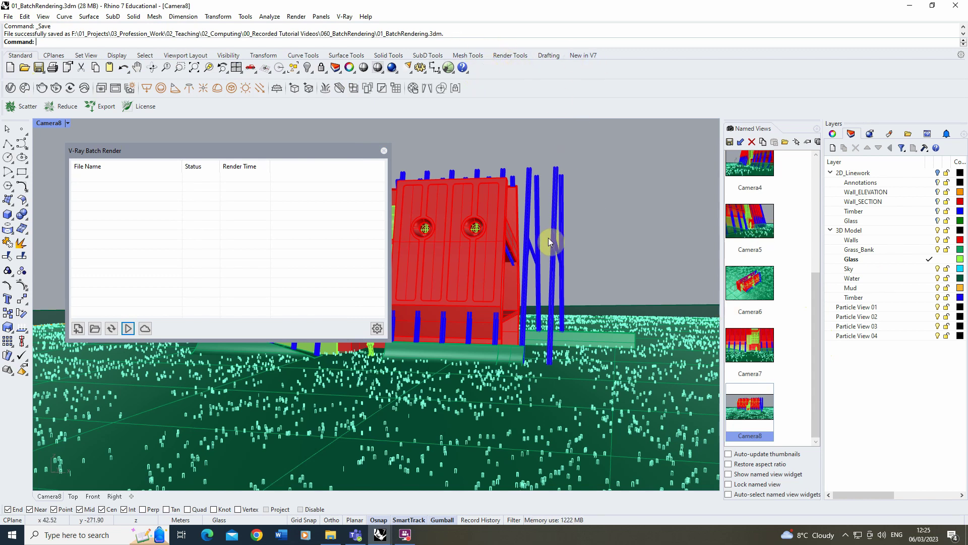
{"action": "mouse_move", "coordinate": [118, 150]}
{"action": "left_mouse_down"}
{"action": "mouse_move", "coordinate": [123, 143]}
{"action": "mouse_move", "coordinate": [105, 145]}
{"action": "left_mouse_up"}
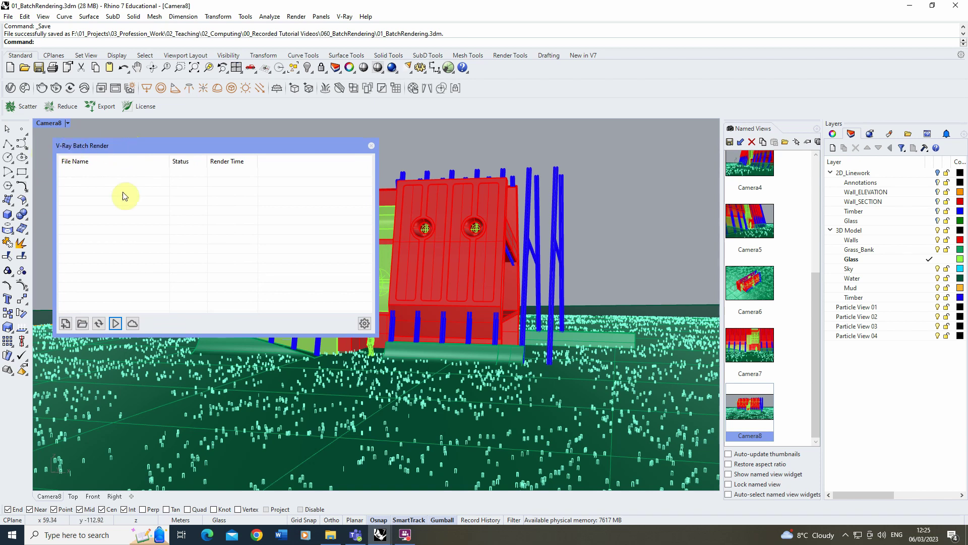
{"action": "left_click", "coordinate": [66, 324]}
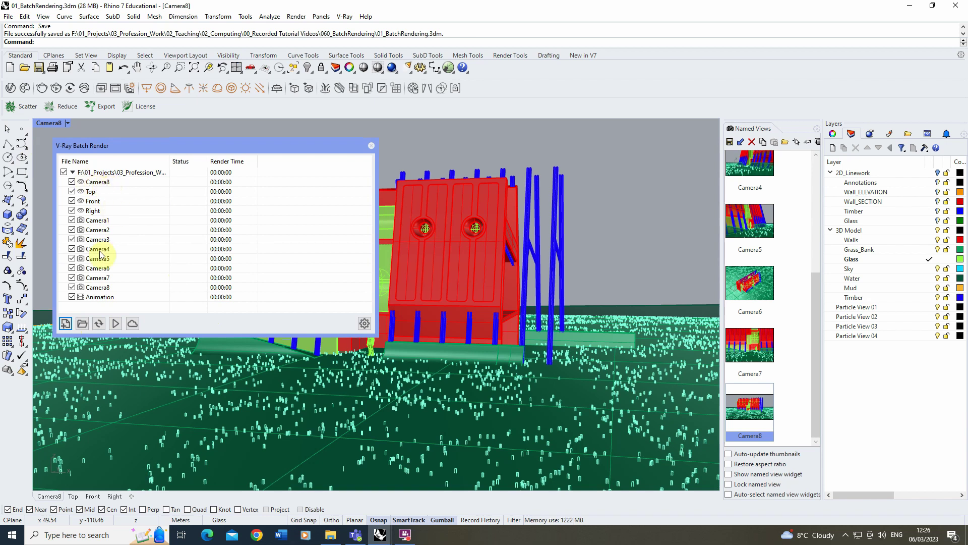
{"action": "left_click", "coordinate": [96, 183]}
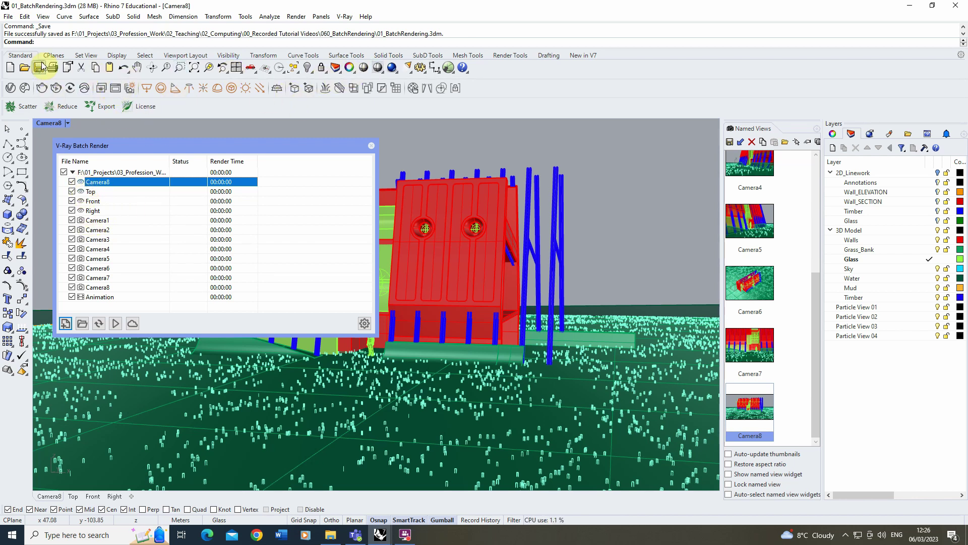
- Switch to four viewports and uncheck the Camera8 viewport, Top, Front and Right entries in the batch list
{"action": "left_click", "coordinate": [235, 68]}
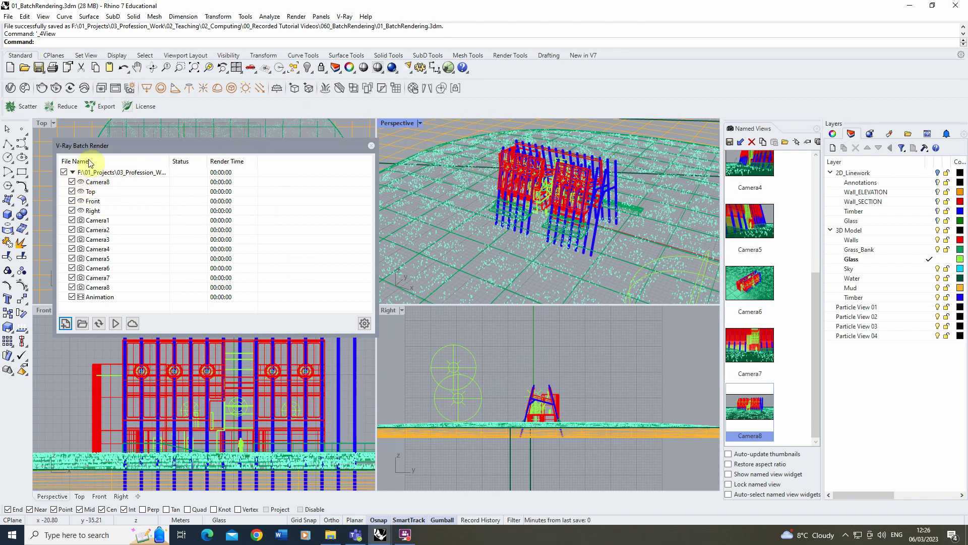
{"action": "left_click", "coordinate": [71, 182]}
{"action": "left_click", "coordinate": [71, 191]}
{"action": "left_click", "coordinate": [71, 201]}
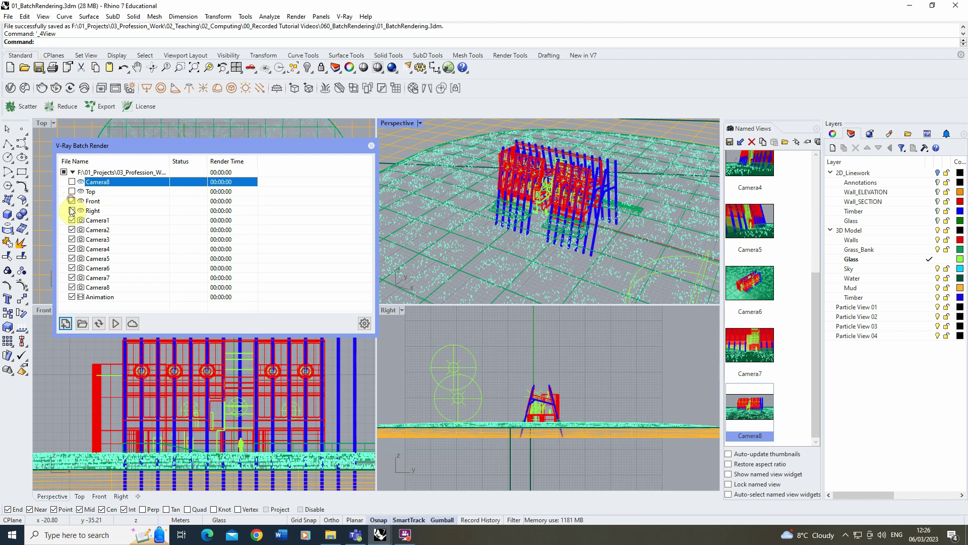
{"action": "left_click", "coordinate": [72, 211]}
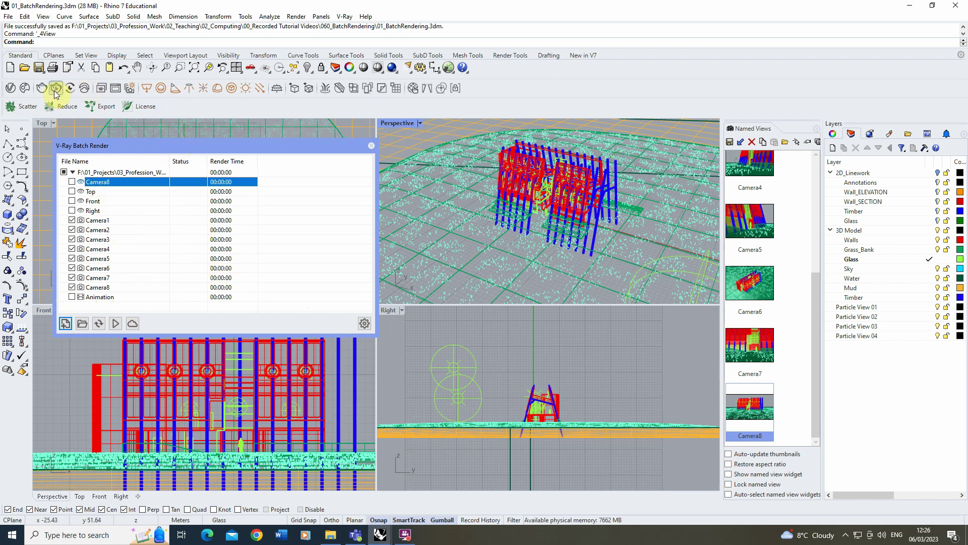
- In the V-Ray Asset Editor's render settings, set the time limit to 1 minute
{"action": "left_click", "coordinate": [10, 89]}
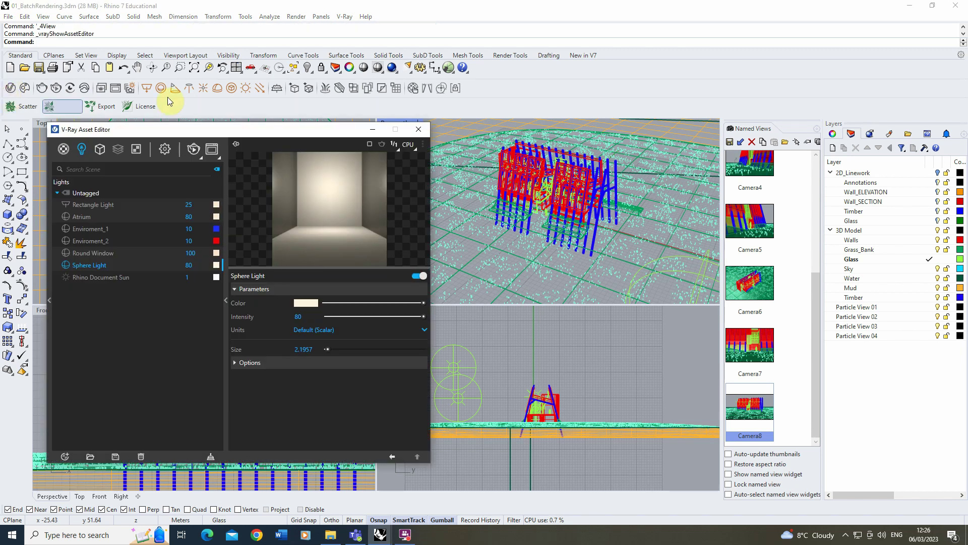
{"action": "left_click", "coordinate": [169, 150]}
{"action": "left_click_drag", "start_coordinate": [186, 126], "coordinate": [411, 81]}
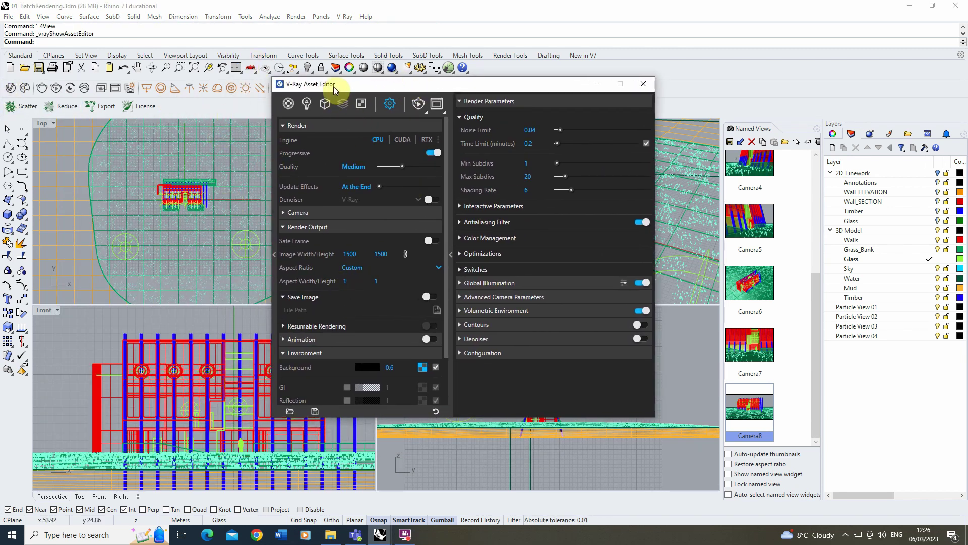
{"action": "left_click_drag", "start_coordinate": [334, 86], "coordinate": [290, 89]}
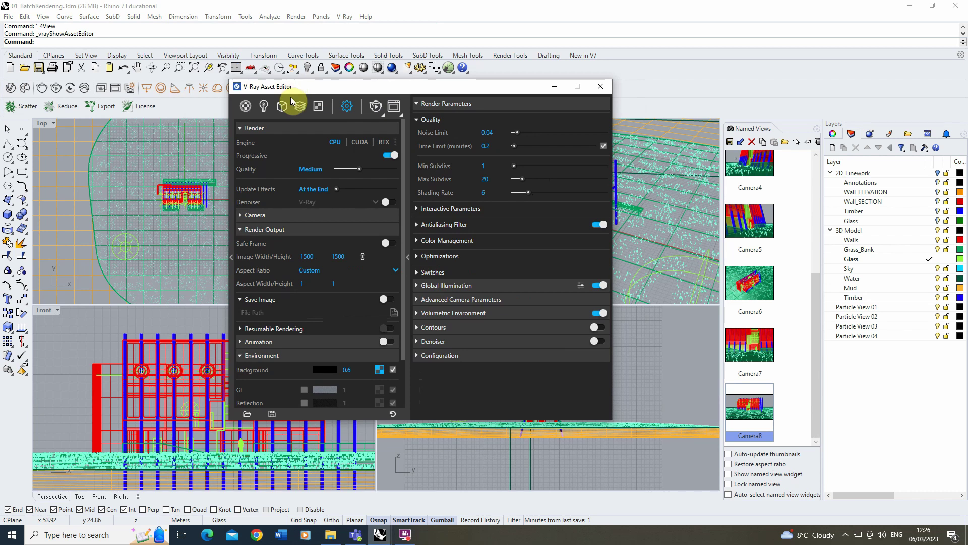
{"action": "left_click", "coordinate": [274, 356]}
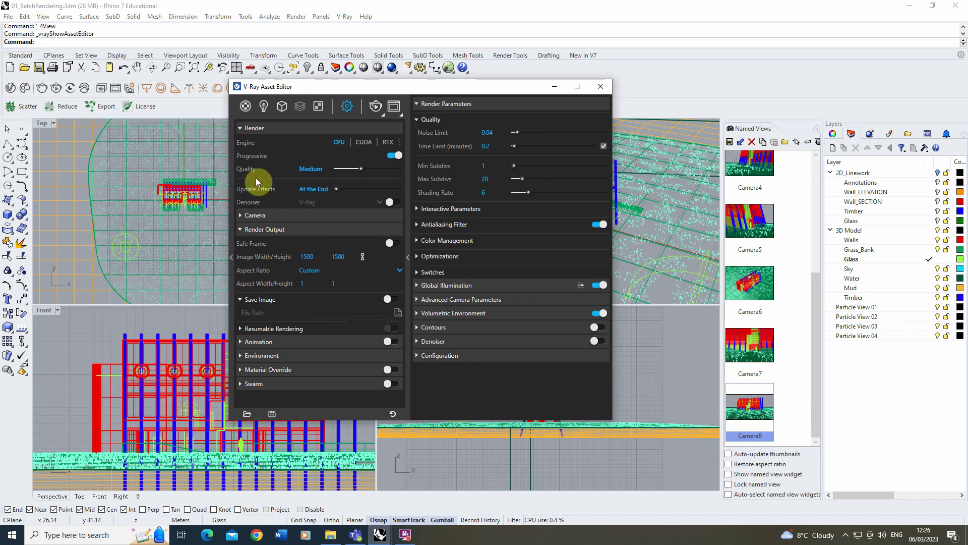
{"action": "left_click", "coordinate": [303, 258]}
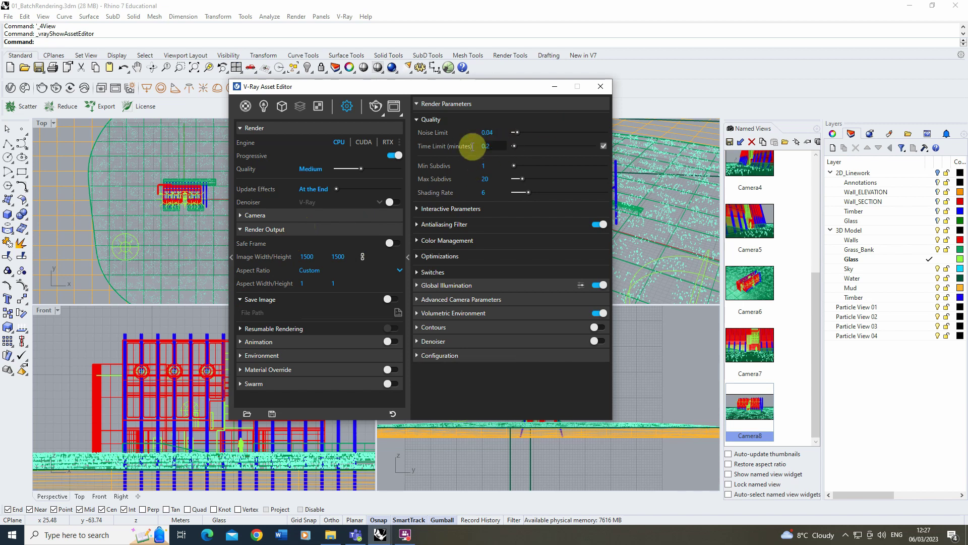
{"action": "key", "text": "BackSpace"}
{"action": "key", "text": "BackSpace"}
{"action": "key", "text": "BackSpace"}
{"action": "type", "text": "1"}
{"action": "left_click", "coordinate": [505, 130]}
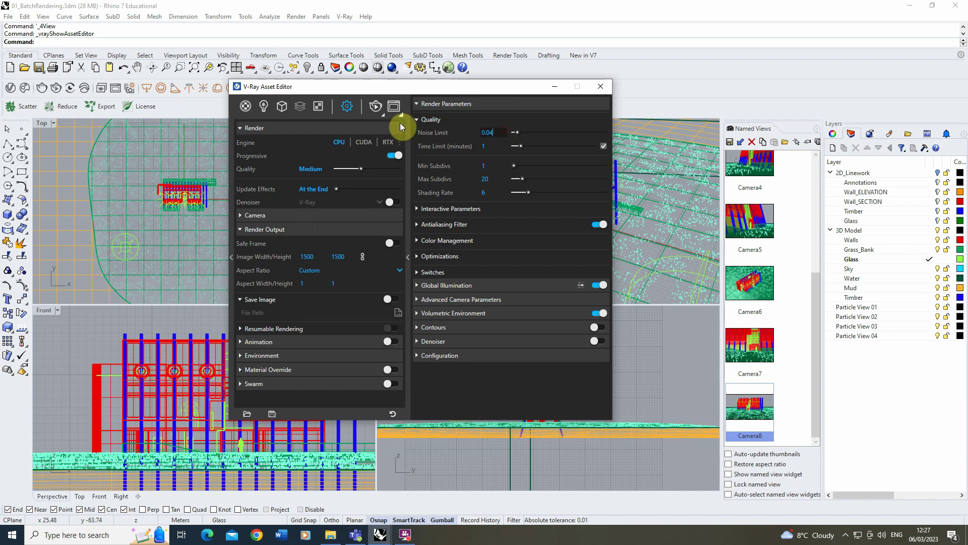
- Keep the noise limit at 0.04 with the 1-minute time limit enabled
{"action": "left_click", "coordinate": [603, 146]}
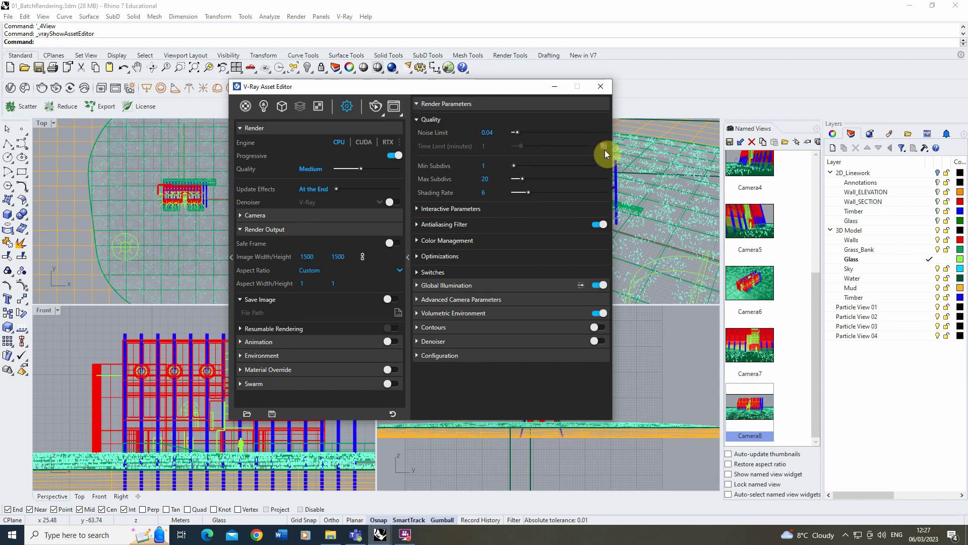
{"action": "left_click", "coordinate": [482, 131]}
{"action": "key", "text": "Return"}
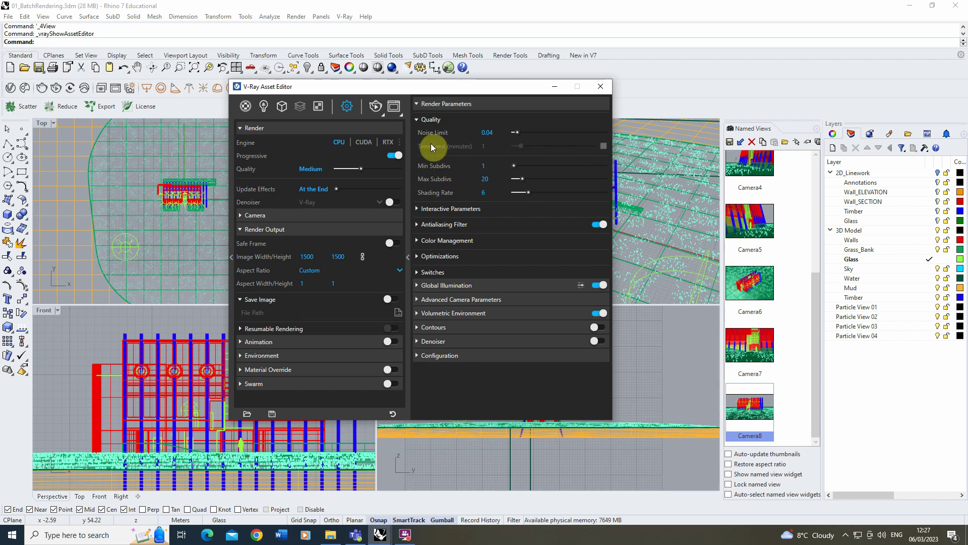
{"action": "left_click", "coordinate": [603, 145]}
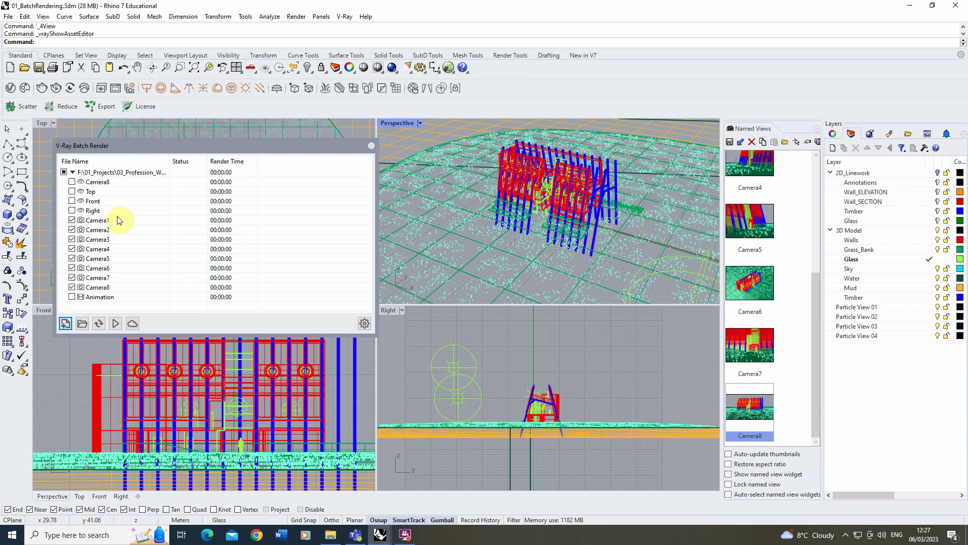
{"action": "left_click_drag", "start_coordinate": [125, 145], "coordinate": [127, 133]}
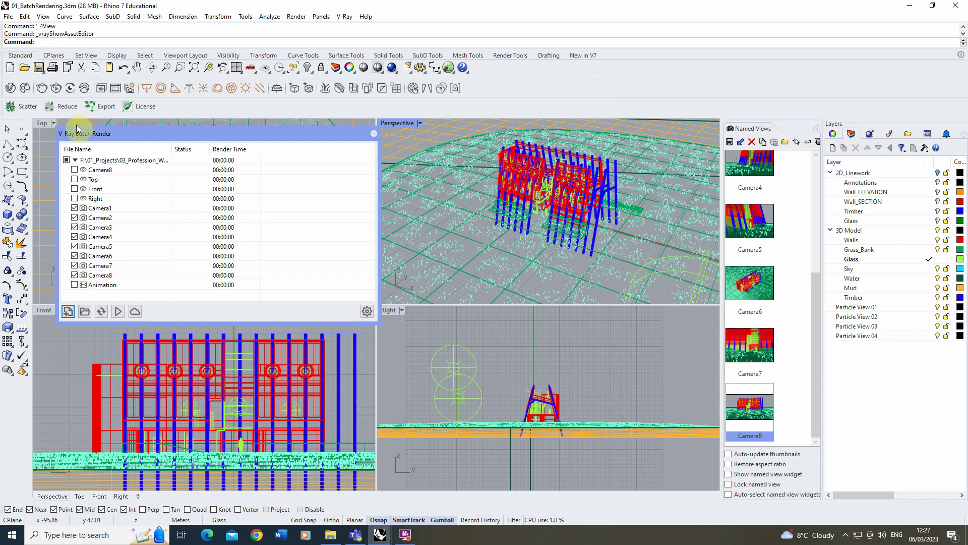
- Save the model, re-add it to the cleared batch list, and uncheck Perspective, Top, Front, Right and Animation
{"action": "left_click", "coordinate": [38, 67]}
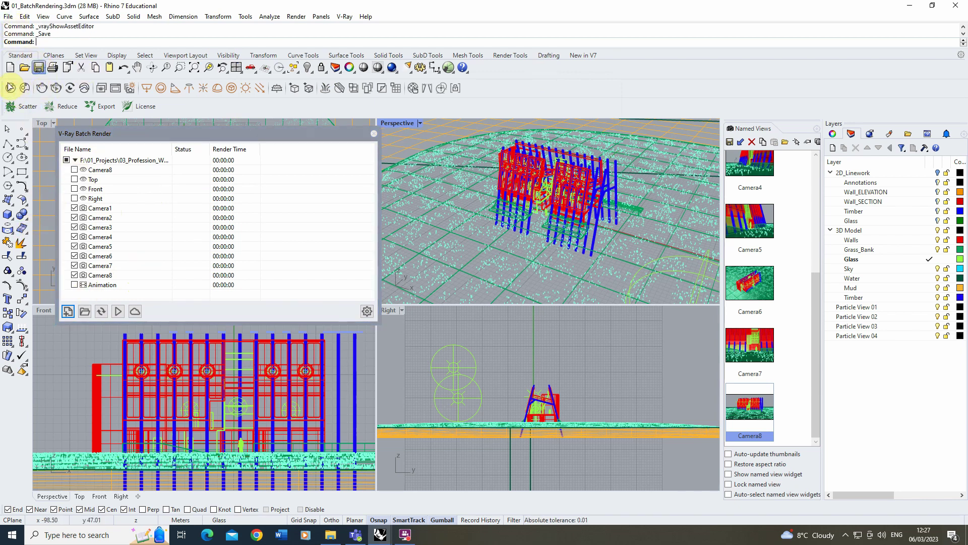
{"action": "left_click", "coordinate": [112, 161]}
{"action": "right_click", "coordinate": [127, 161]}
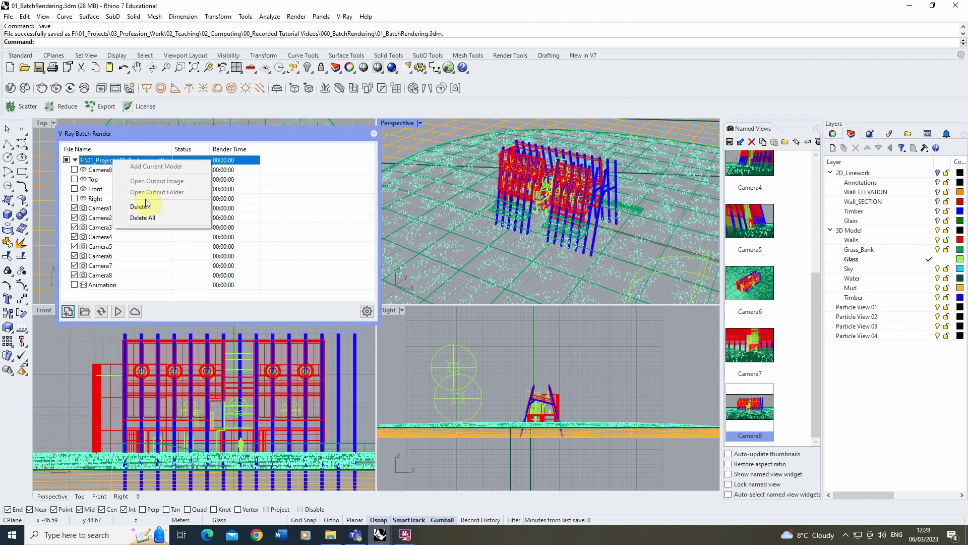
{"action": "left_click", "coordinate": [147, 212]}
{"action": "left_click", "coordinate": [67, 311]}
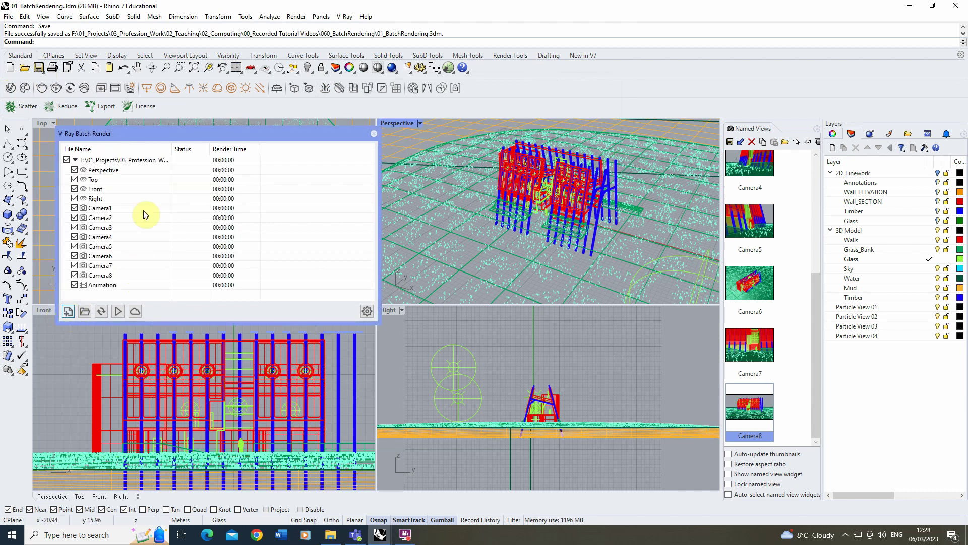
{"action": "left_click", "coordinate": [74, 198]}
{"action": "left_click", "coordinate": [74, 189]}
{"action": "left_click", "coordinate": [75, 179]}
{"action": "left_click", "coordinate": [74, 169]}
{"action": "left_click", "coordinate": [74, 285]}
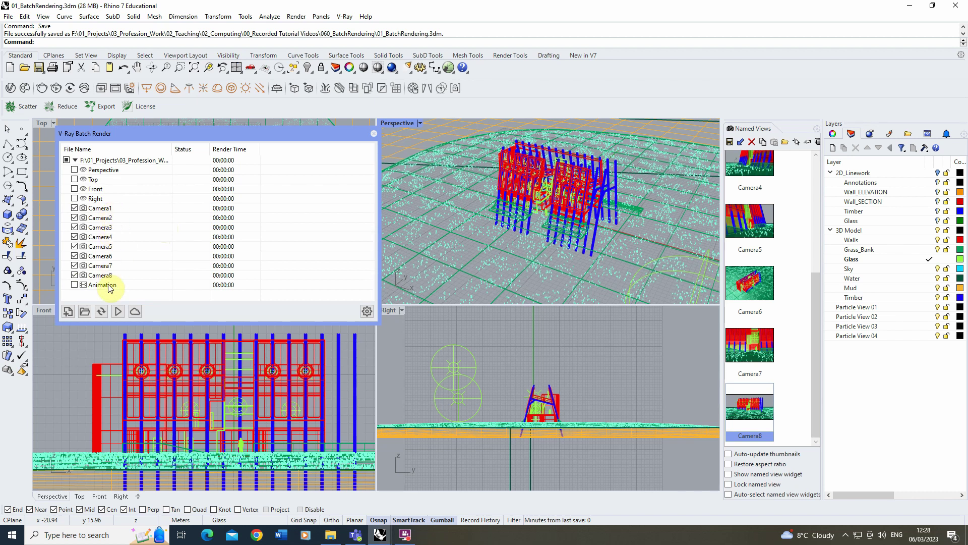
- Check the 060_BatchRendering folder, which holds two files, and return to Batch Render
{"action": "left_click", "coordinate": [328, 534]}
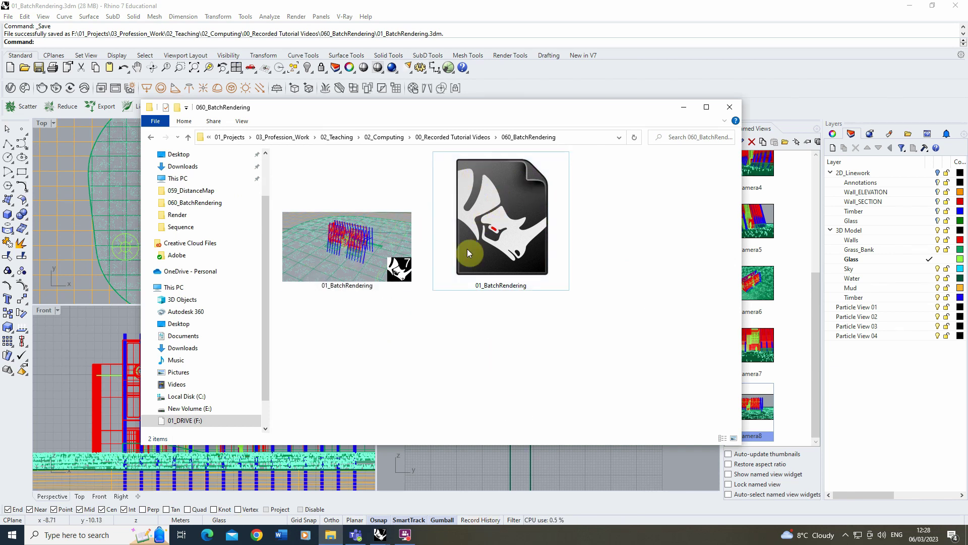
{"action": "left_click", "coordinate": [683, 107]}
{"action": "left_click_drag", "start_coordinate": [207, 138], "coordinate": [203, 128]}
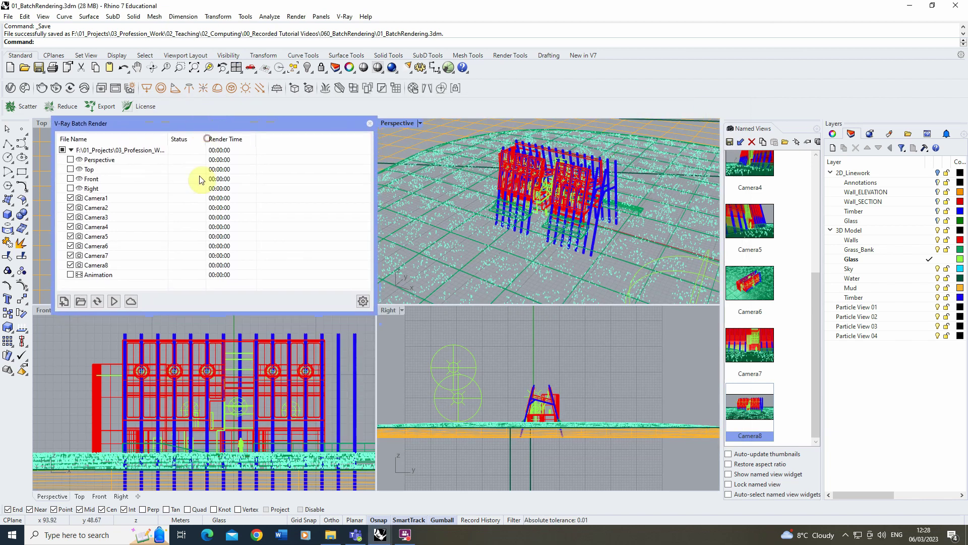
- Start batch rendering the Camera1–Camera8 views and check the 060_BatchRendering folder for saved images
{"action": "left_click", "coordinate": [113, 302]}
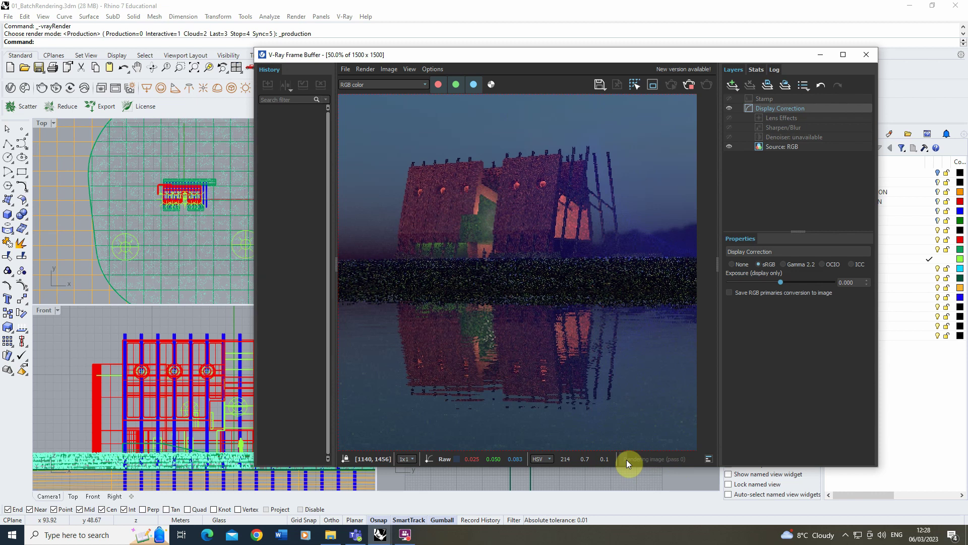
{"action": "left_click_drag", "start_coordinate": [597, 54], "coordinate": [467, 143]}
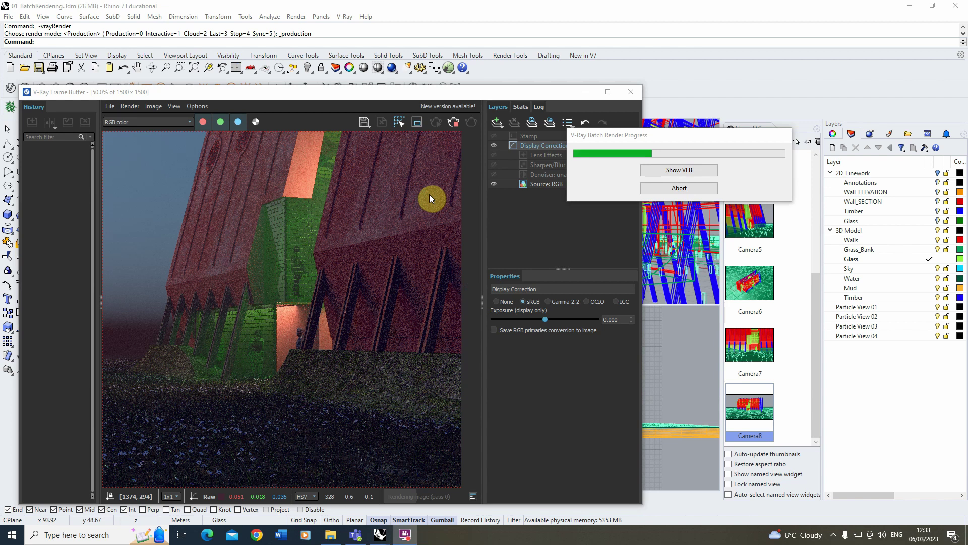
{"action": "left_click", "coordinate": [675, 131]}
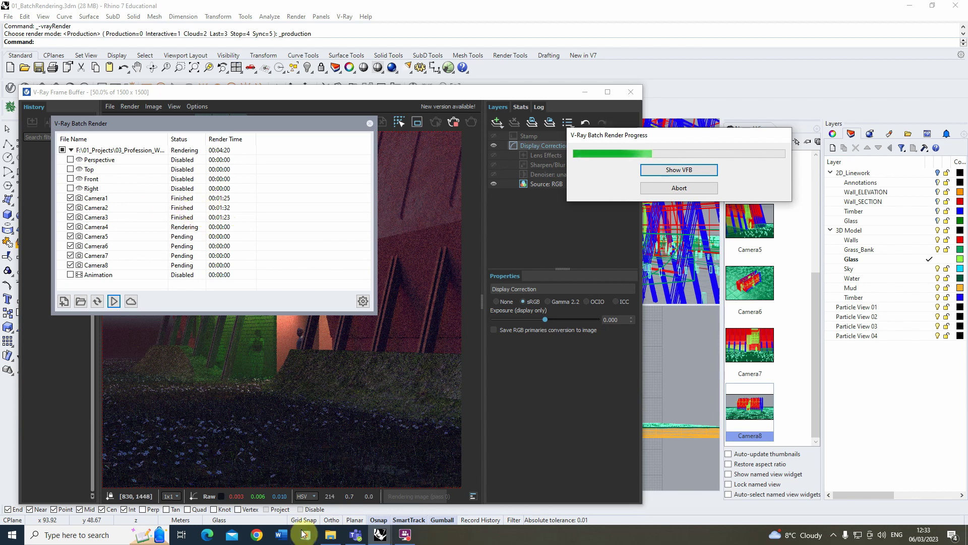
{"action": "left_click", "coordinate": [333, 537]}
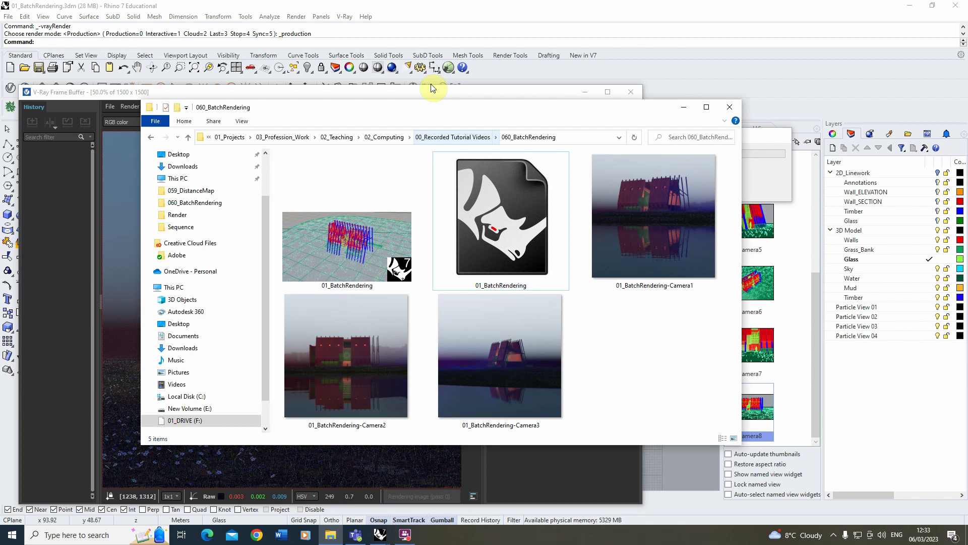
- Move File Explorer aside and bring the frame buffer and Batch Render Progress forward
{"action": "left_click_drag", "start_coordinate": [359, 113], "coordinate": [367, 120]}
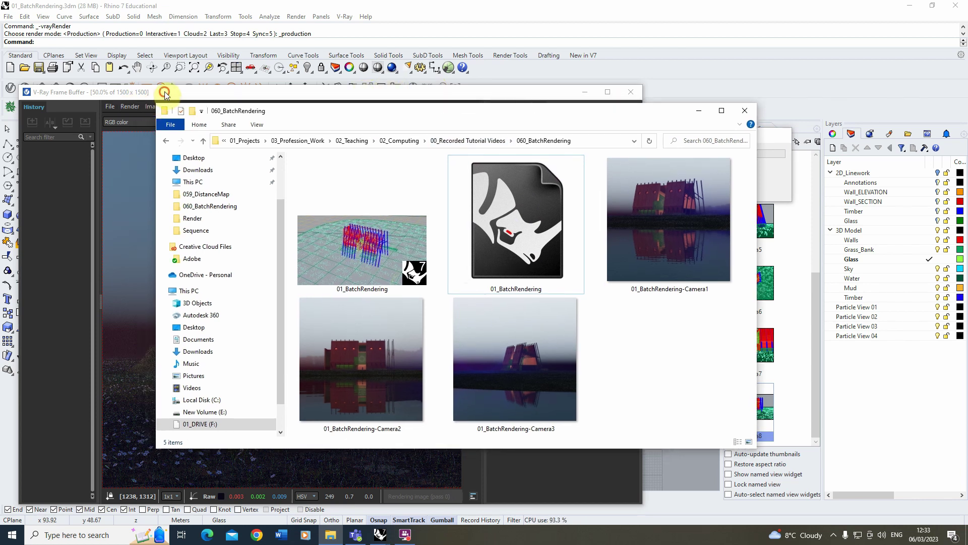
{"action": "left_click", "coordinate": [165, 92]}
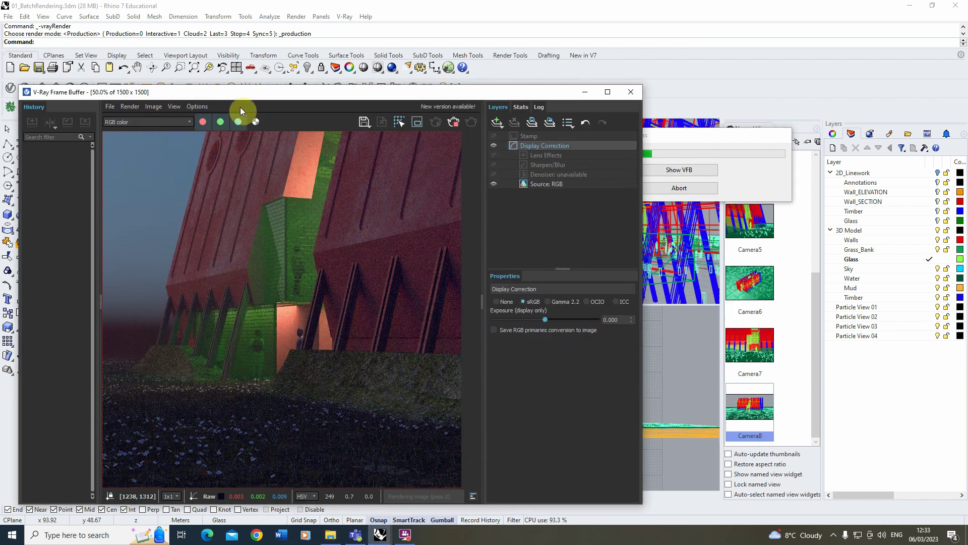
{"action": "left_click", "coordinate": [712, 140]}
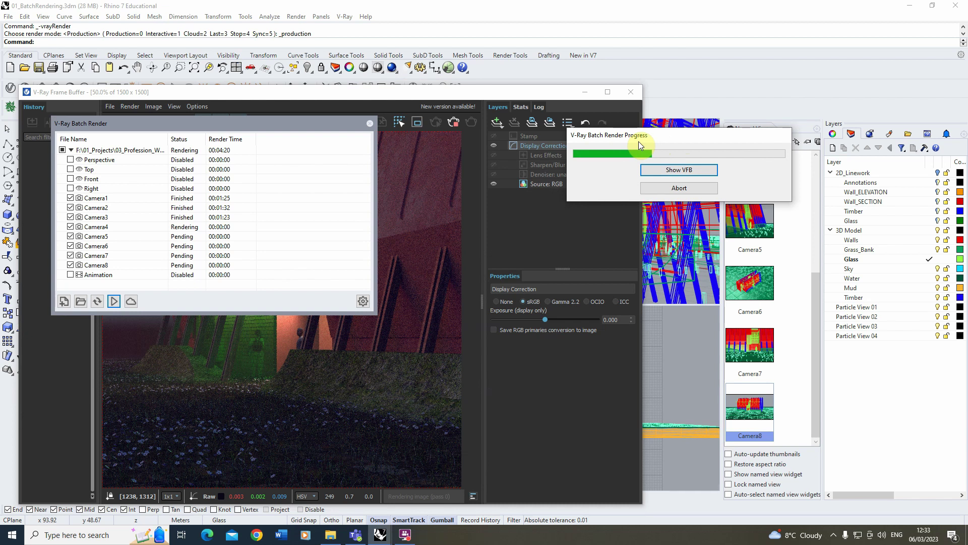